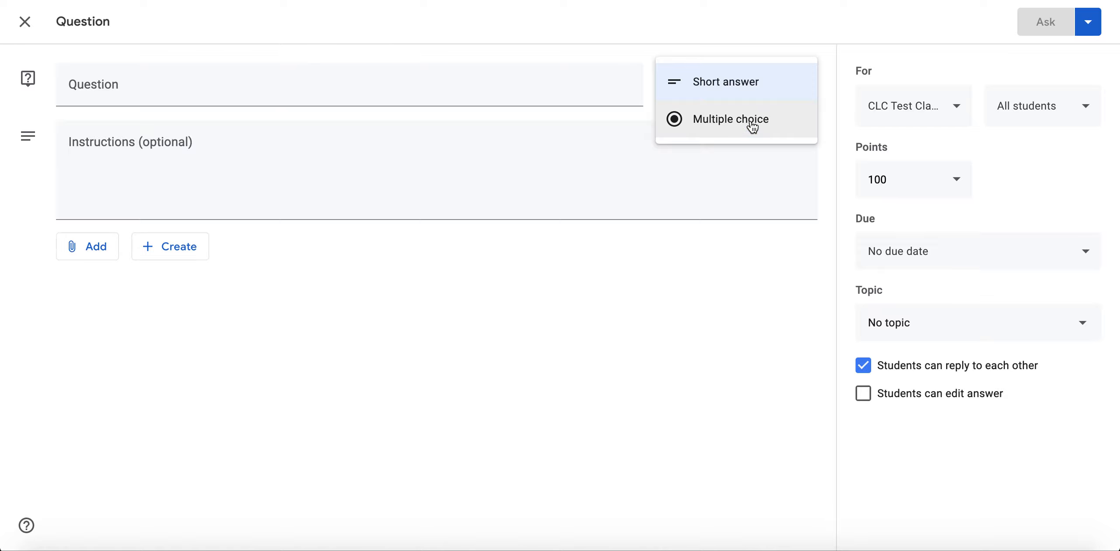
Keep the short-answer type and enter the question "How do you feel about distance learning?".
left_click(499, 88)
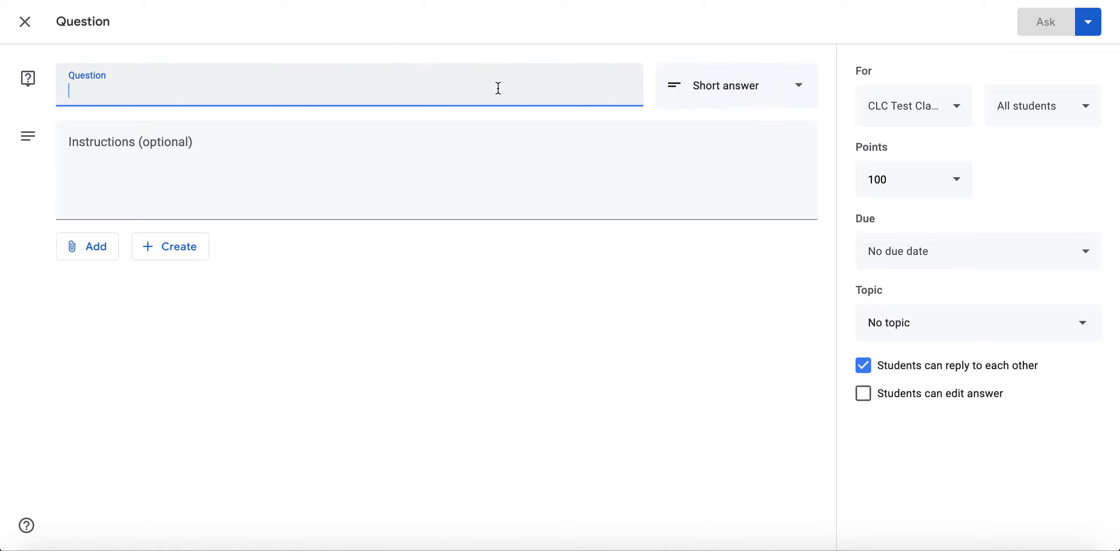
type("How do ")
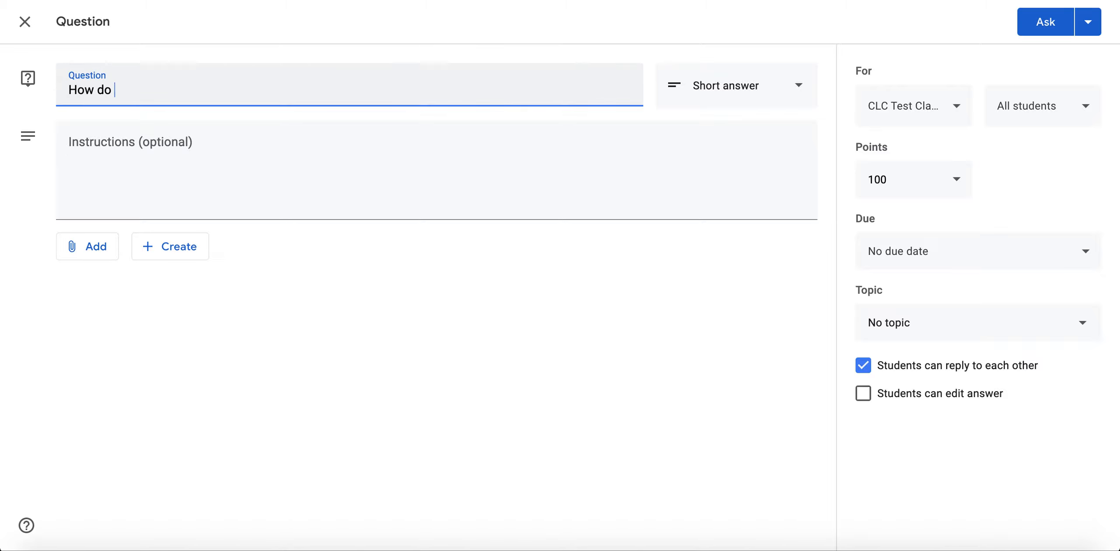
type("you feel about di")
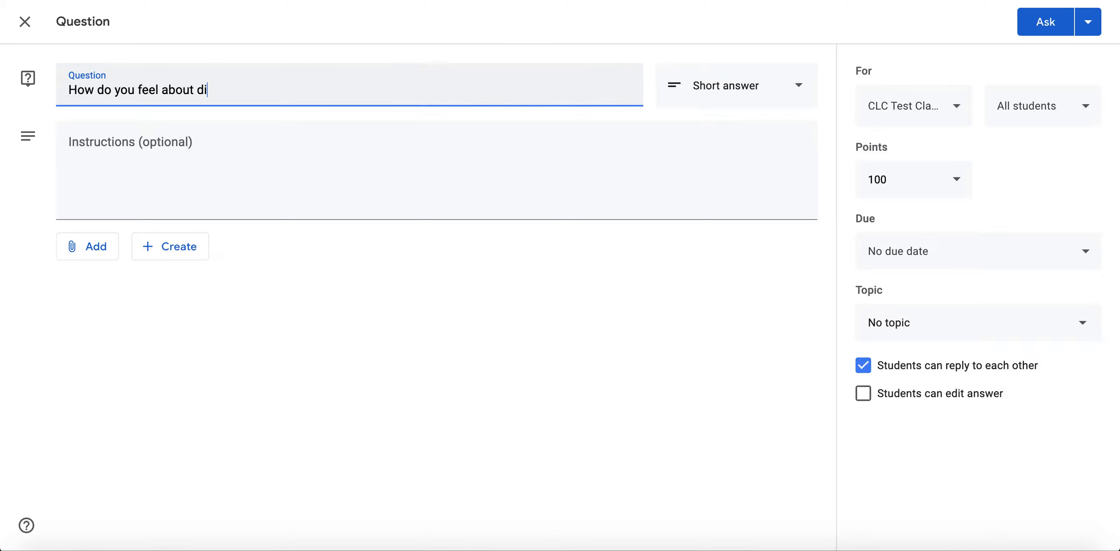
type("stance learning?")
left_click_drag(300, 89, 49, 87)
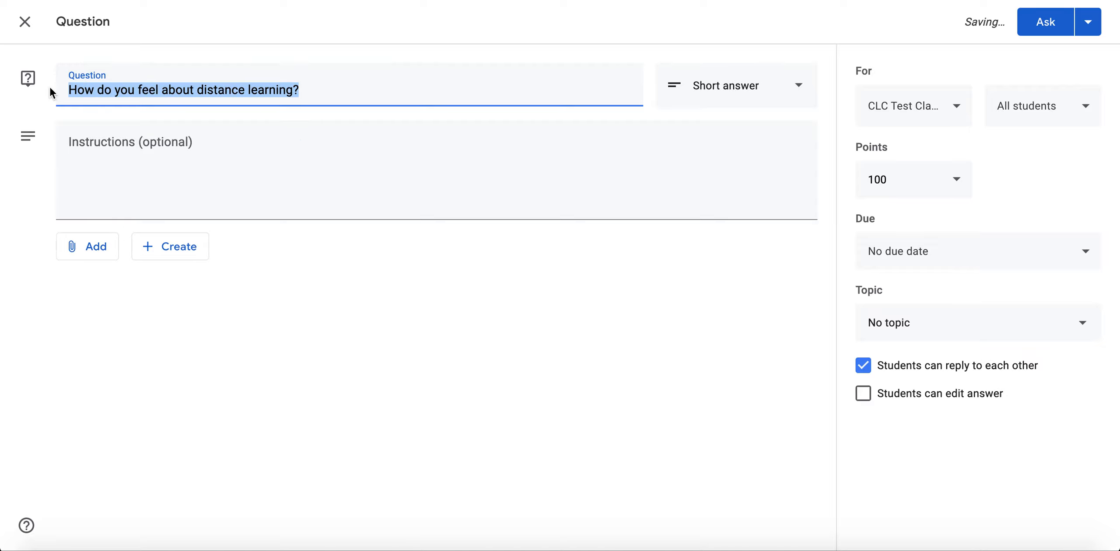
Examine the question's instructions field, attachment sources, class choices and list of students it can be assigned to.
left_click(92, 172)
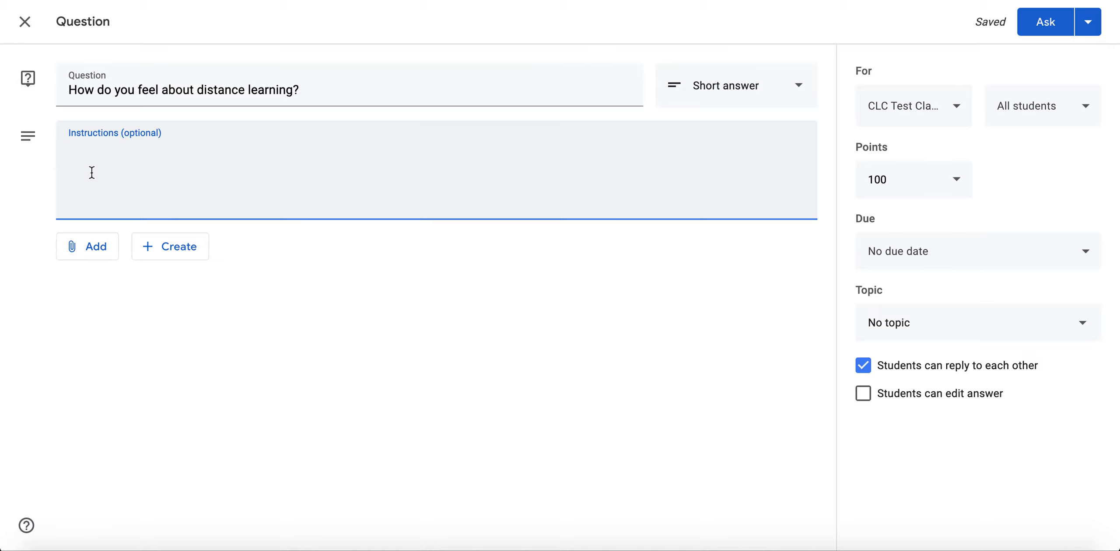
left_click(74, 247)
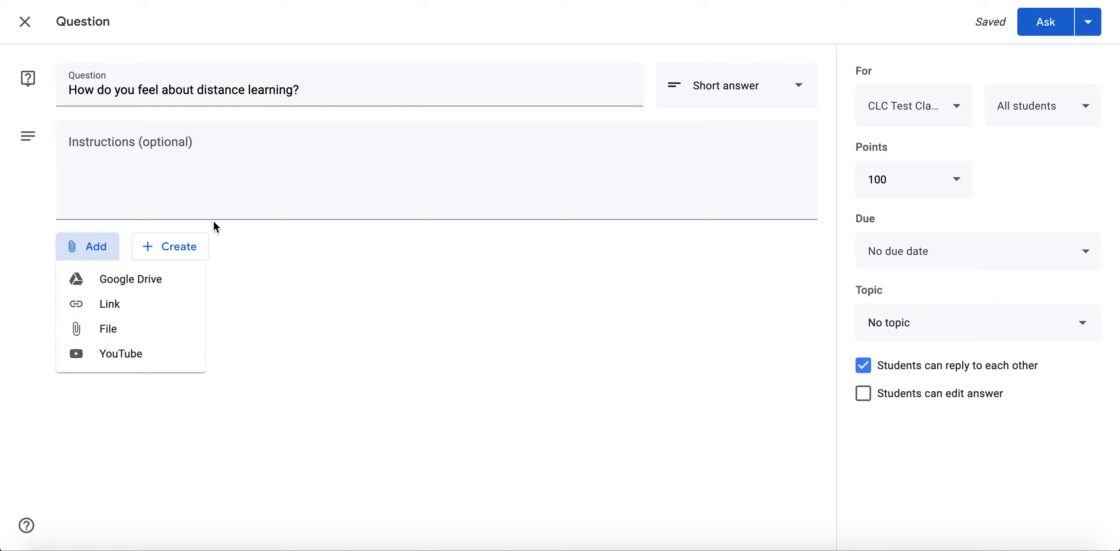
left_click(345, 241)
left_click(895, 117)
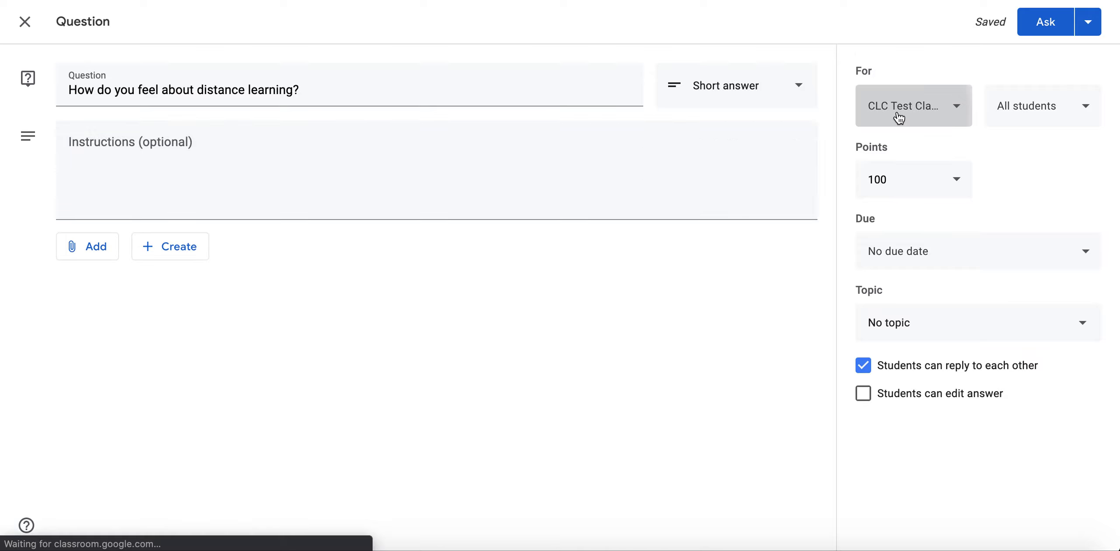
left_click(806, 261)
left_click(1058, 109)
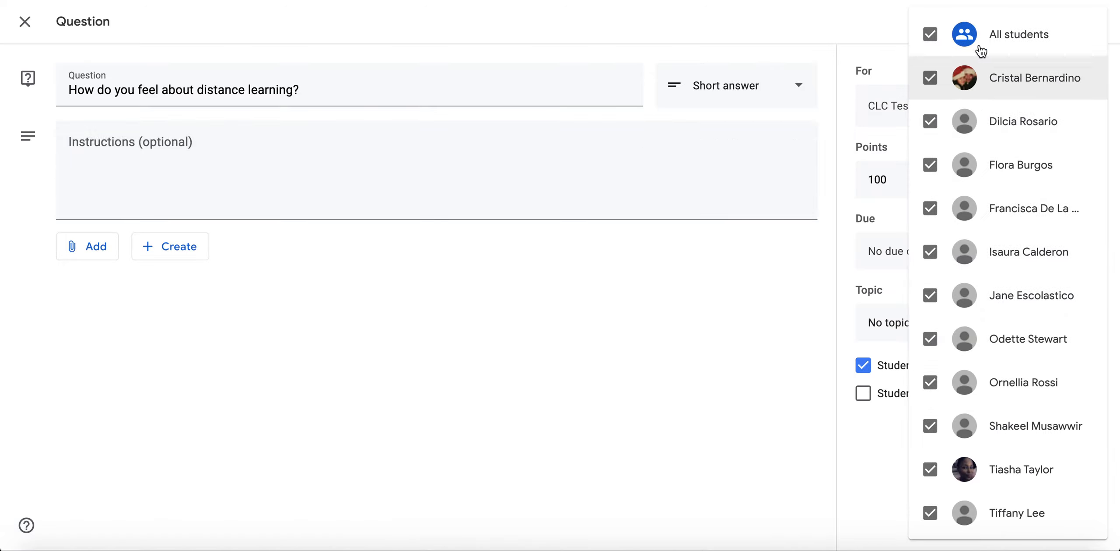
left_click(802, 293)
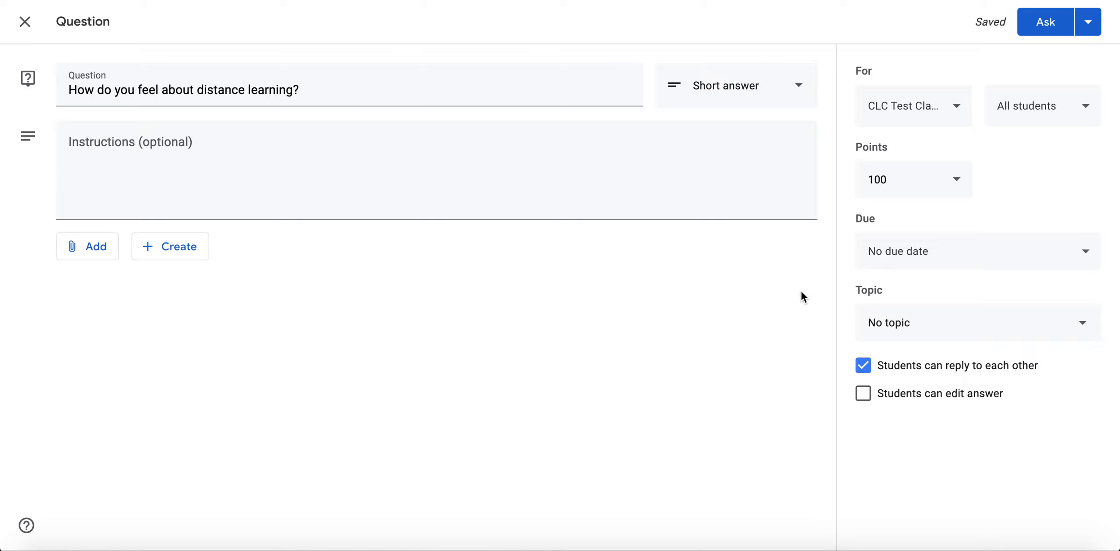
left_click(1037, 104)
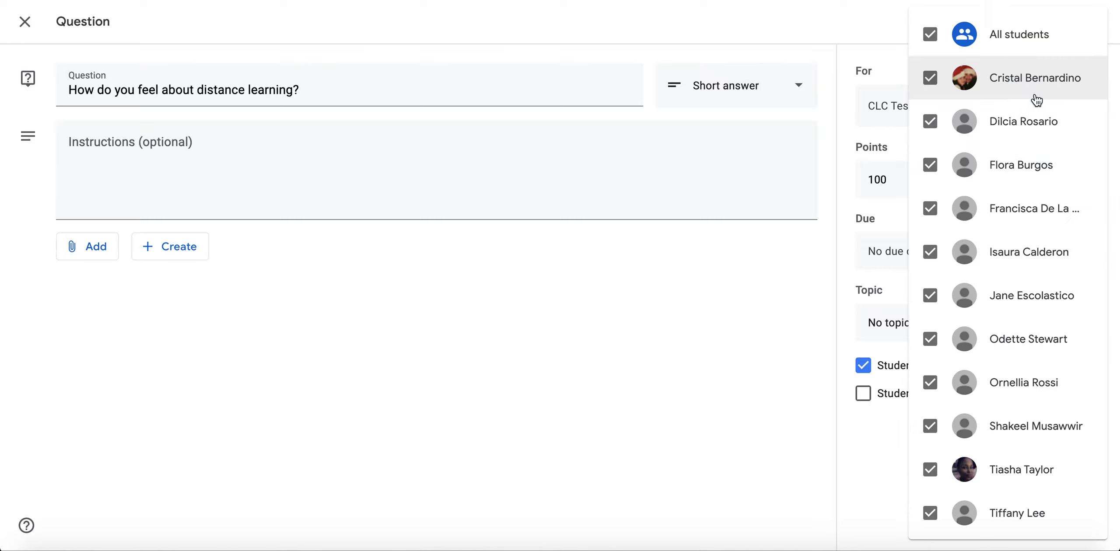
left_click(827, 331)
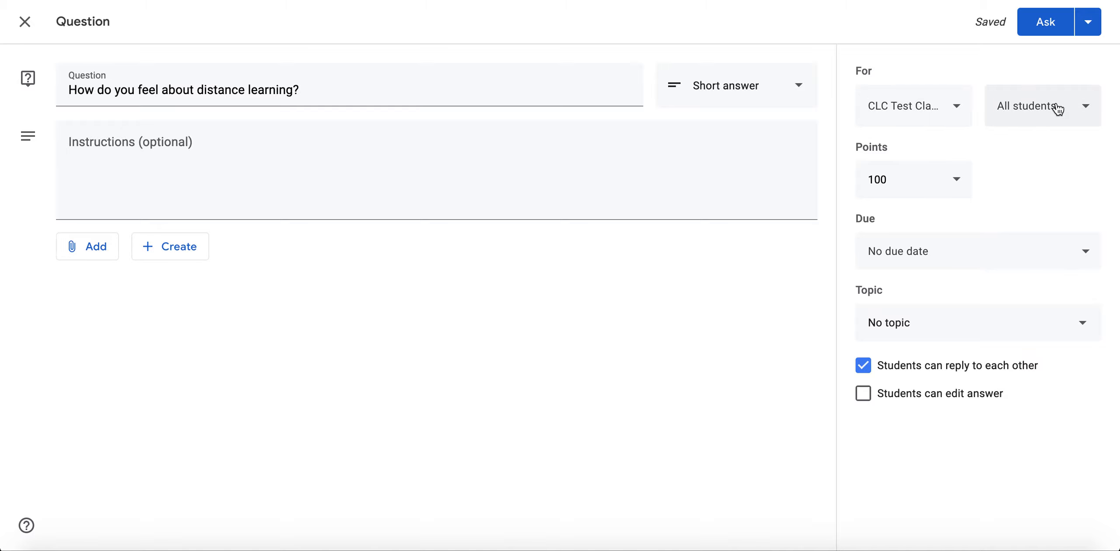
Set the question's points to 1.
left_click(918, 177)
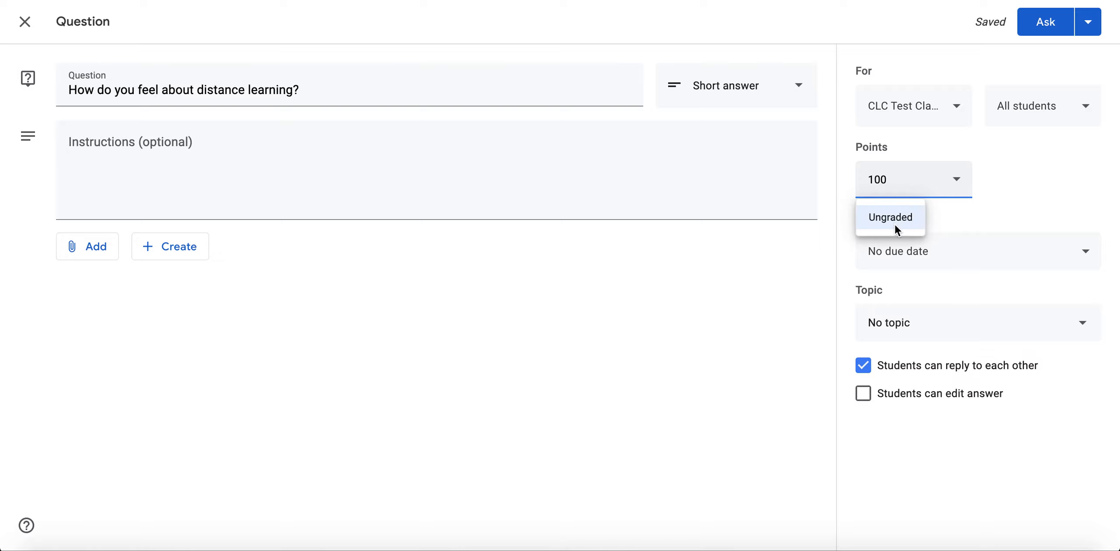
key("BackSpace")
key("BackSpace")
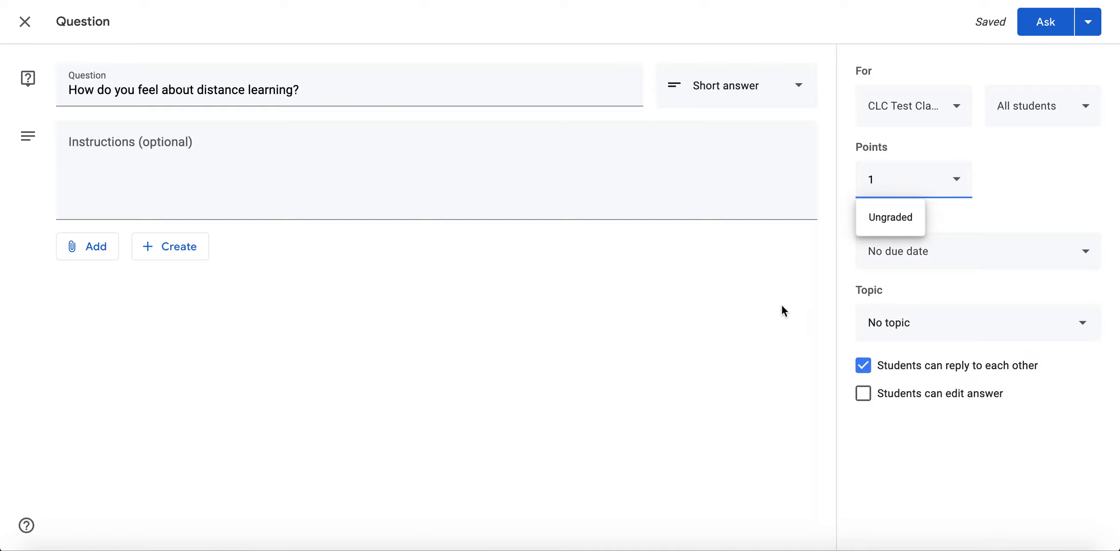
left_click(772, 326)
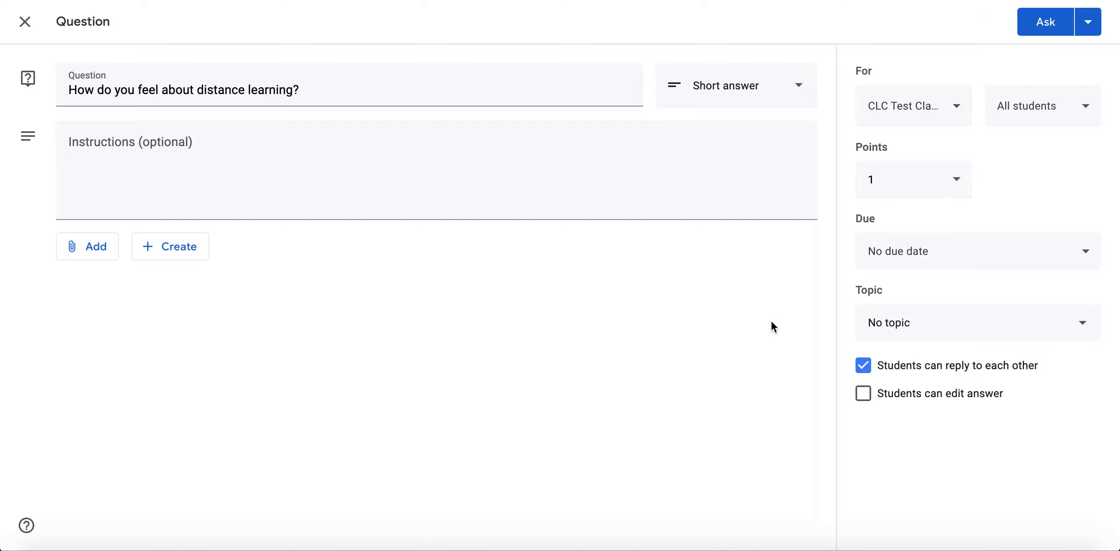
Set the question's due date to May 12, 2020, without a due time.
left_click(970, 268)
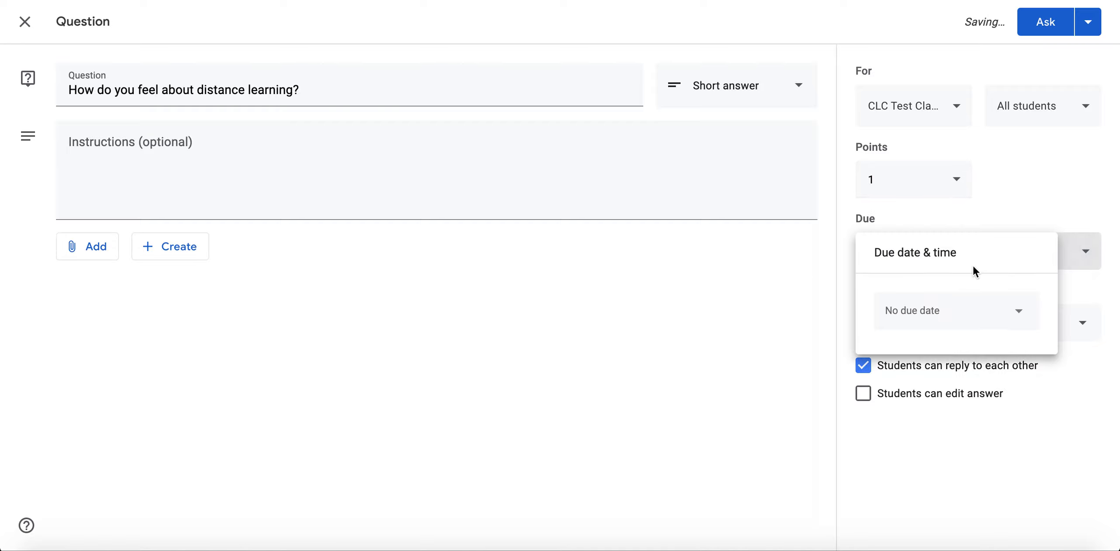
left_click(951, 325)
left_click(939, 433)
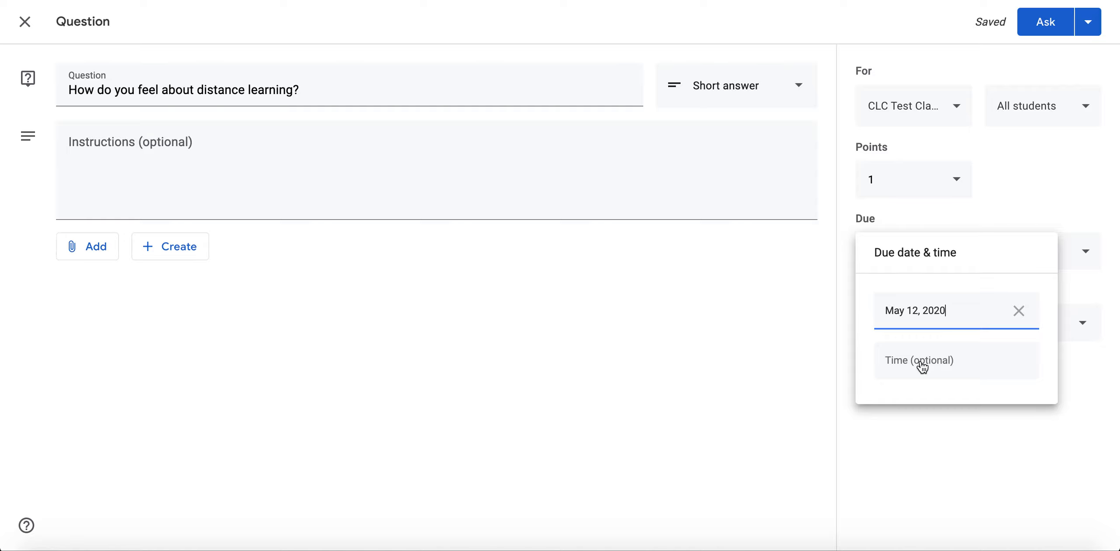
left_click(819, 374)
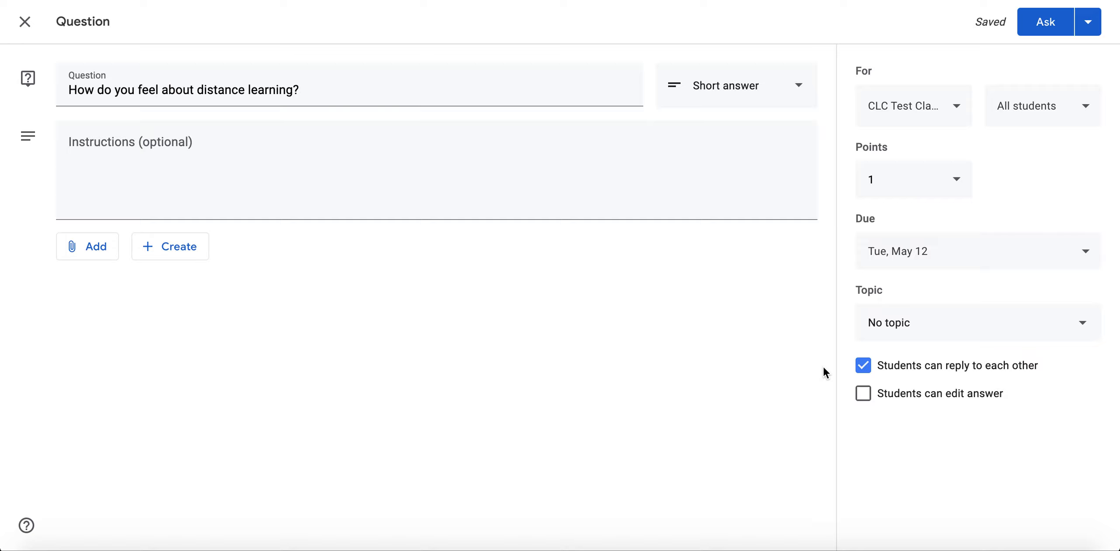
left_click(906, 336)
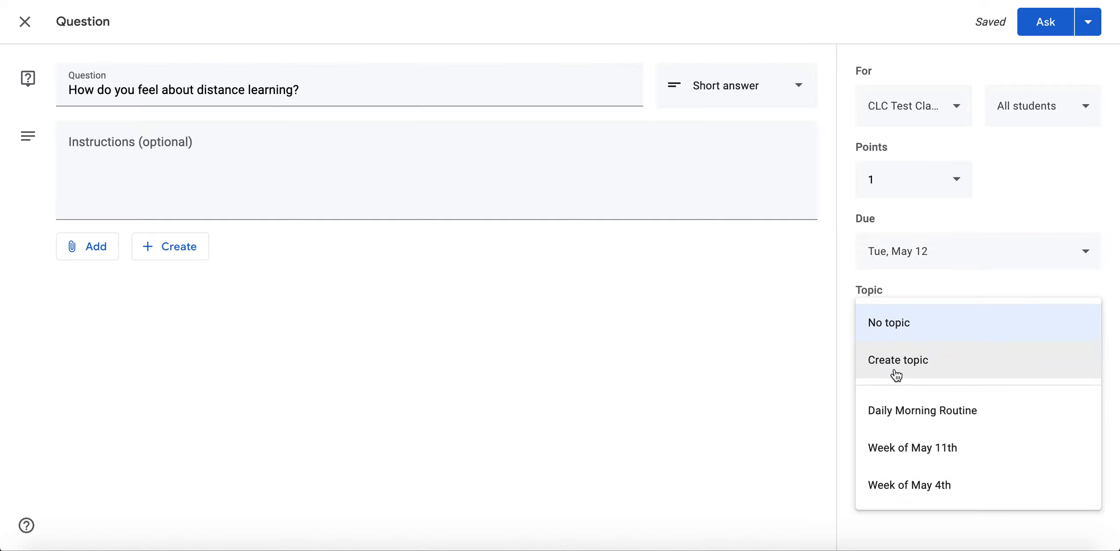
left_click(921, 377)
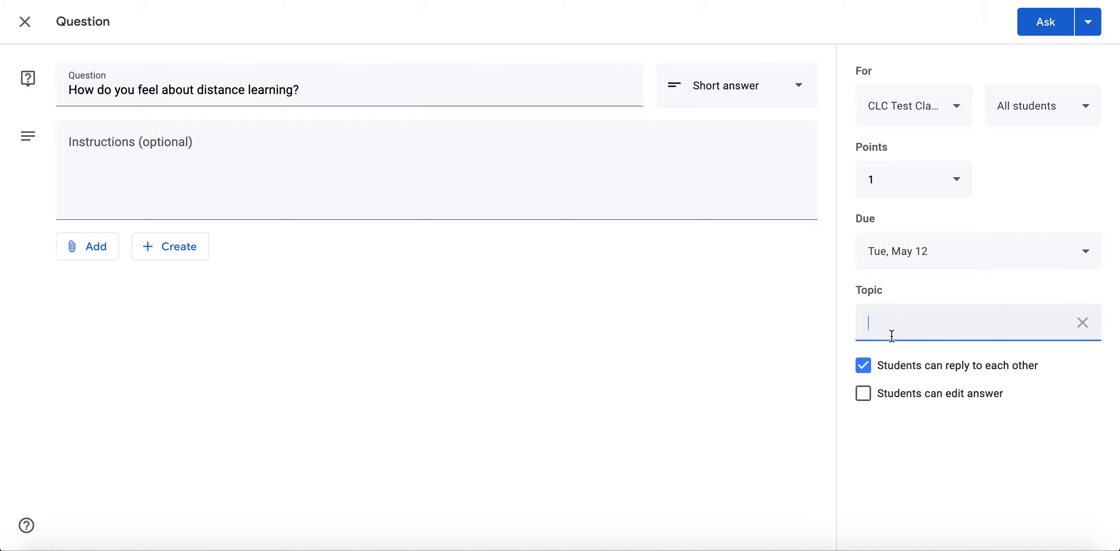
left_click(1083, 324)
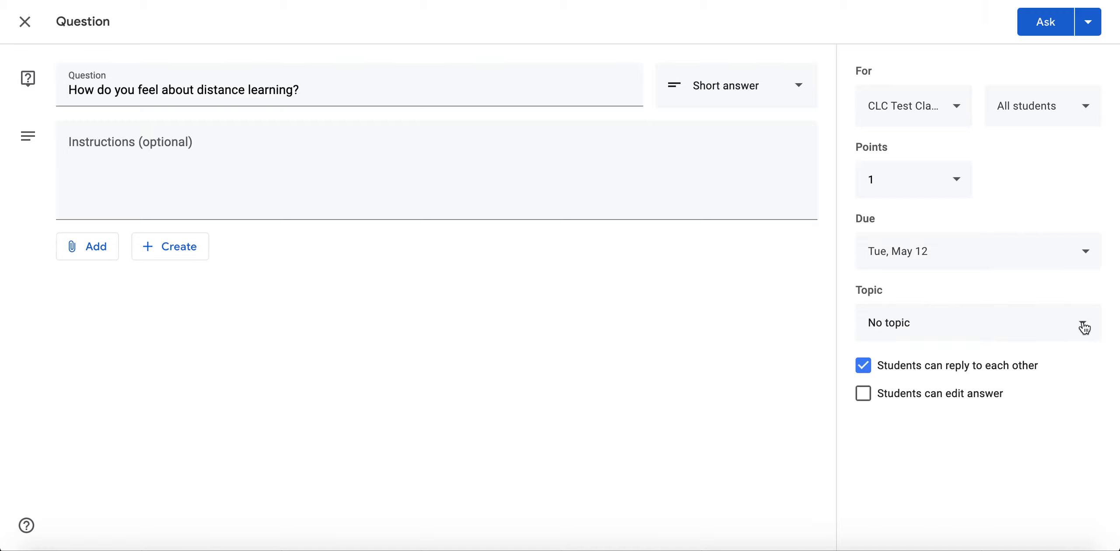
Assign the question to the existing topic "Week of May 11th".
left_click(1013, 328)
left_click(952, 443)
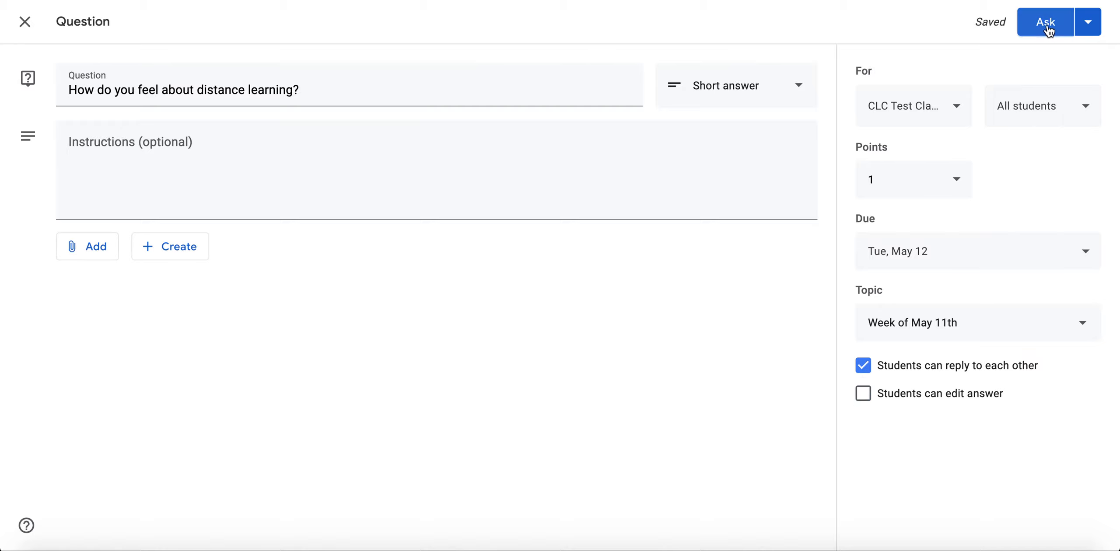
left_click(1090, 30)
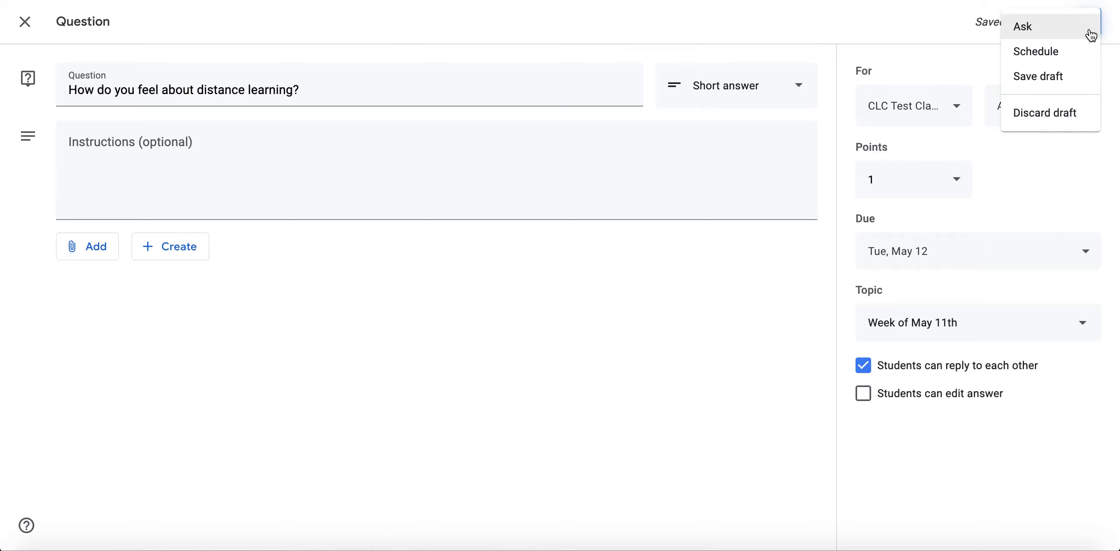
left_click(1083, 57)
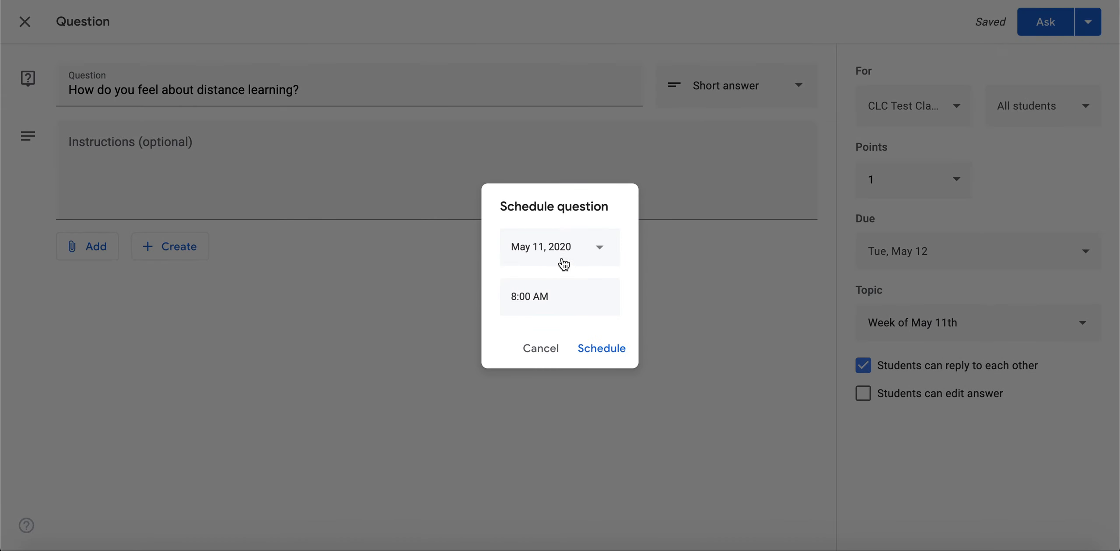
left_click(565, 256)
left_click(566, 369)
left_click(541, 350)
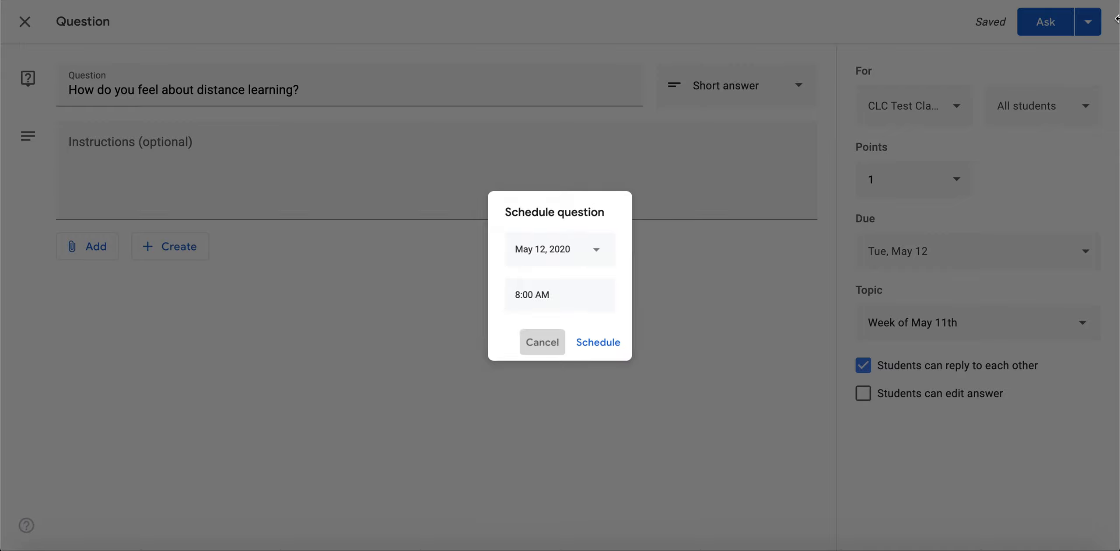
Save the short-answer question as a draft instead of posting it.
left_click(1089, 27)
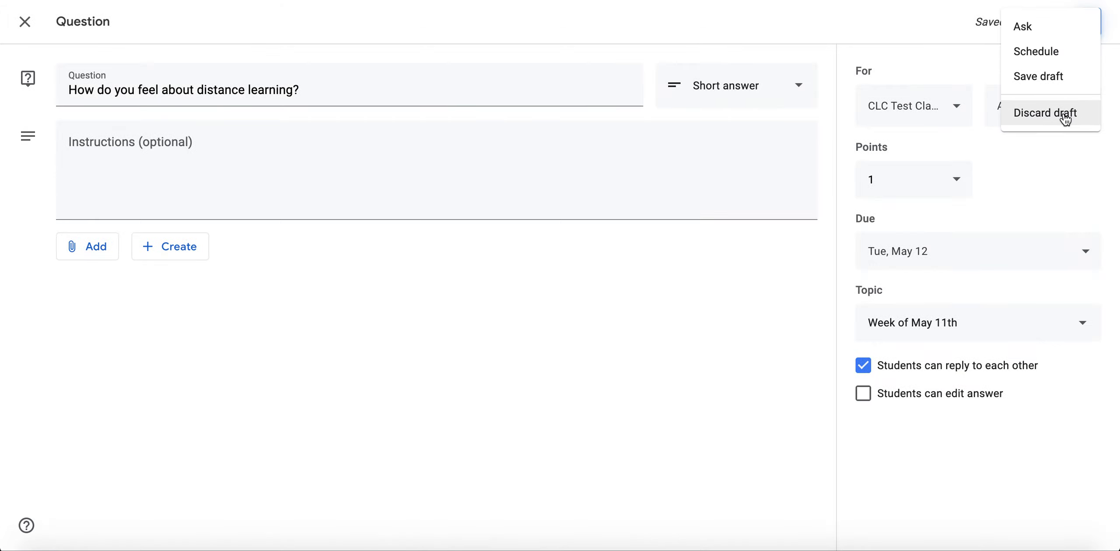
left_click(1060, 86)
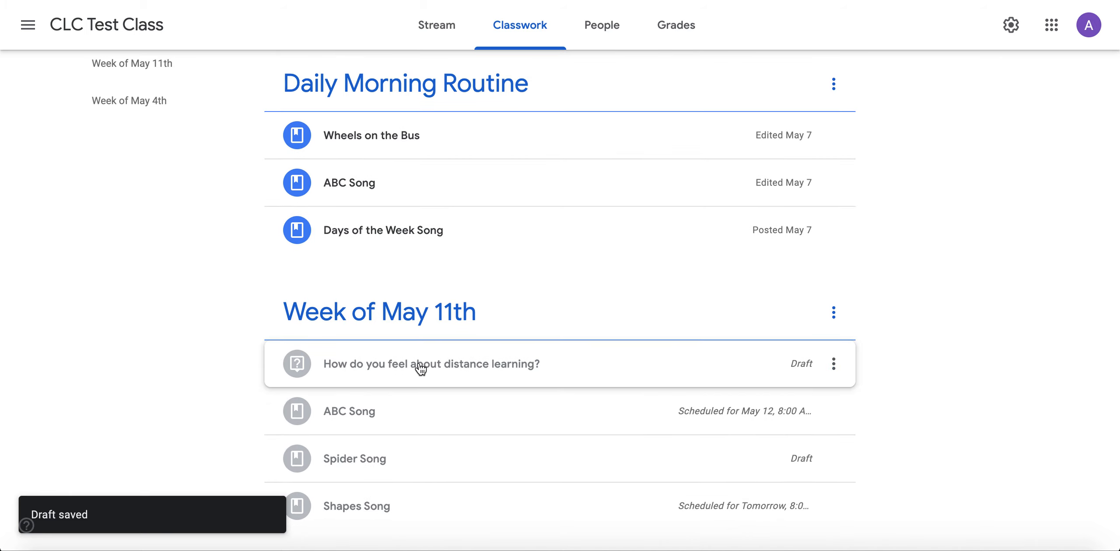
Create a new multiple-choice question in the classwork that asks "How do you feel about distance learning?".
scroll(413, 367, "up", 3)
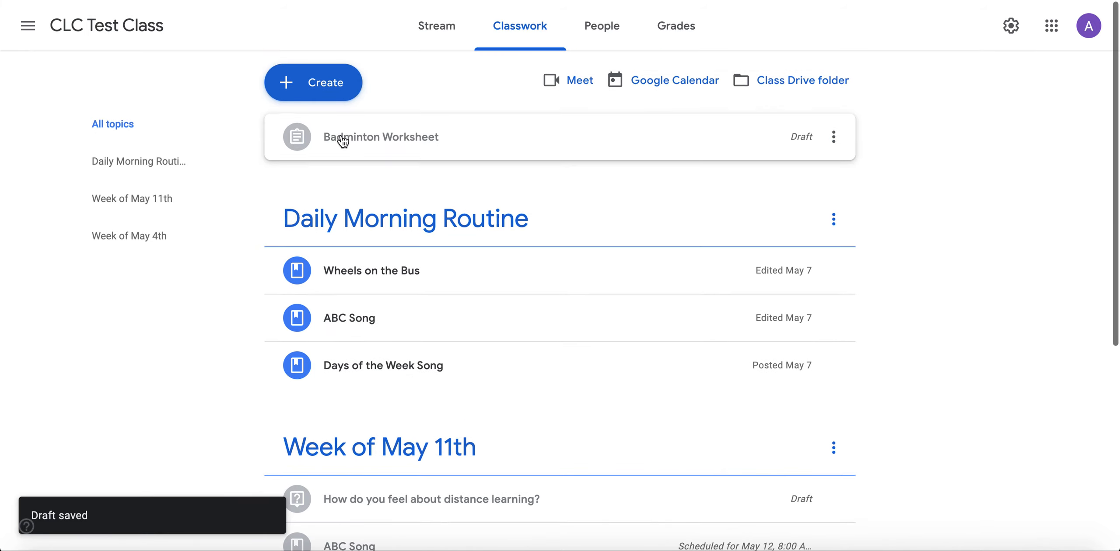
left_click(339, 94)
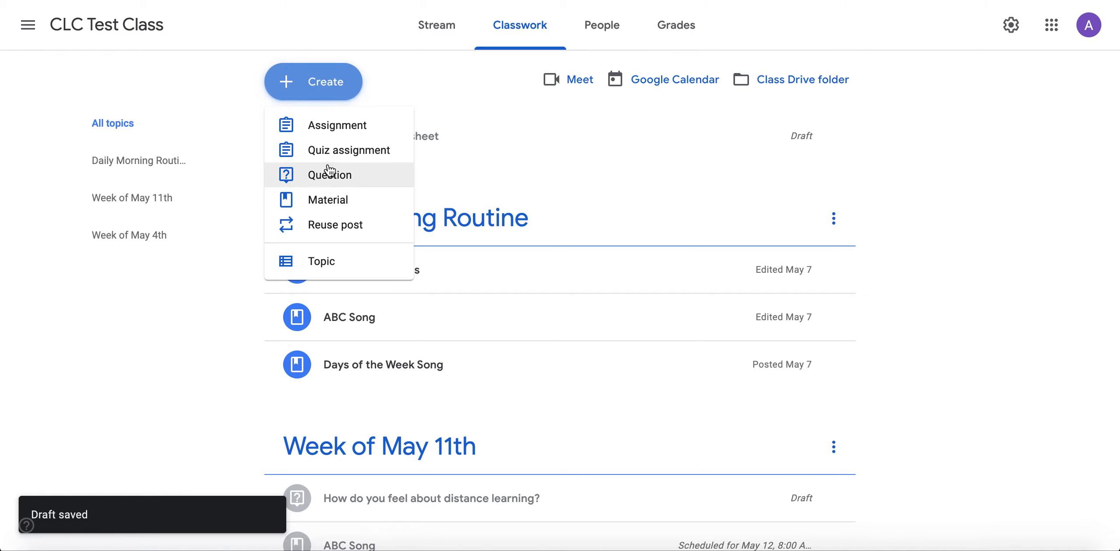
left_click(327, 185)
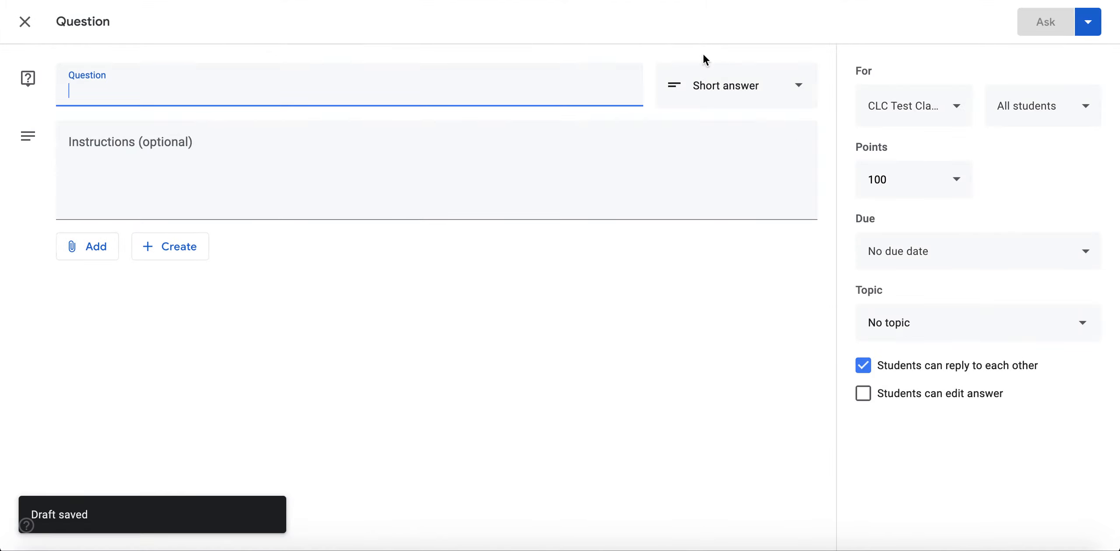
left_click(711, 86)
left_click(707, 116)
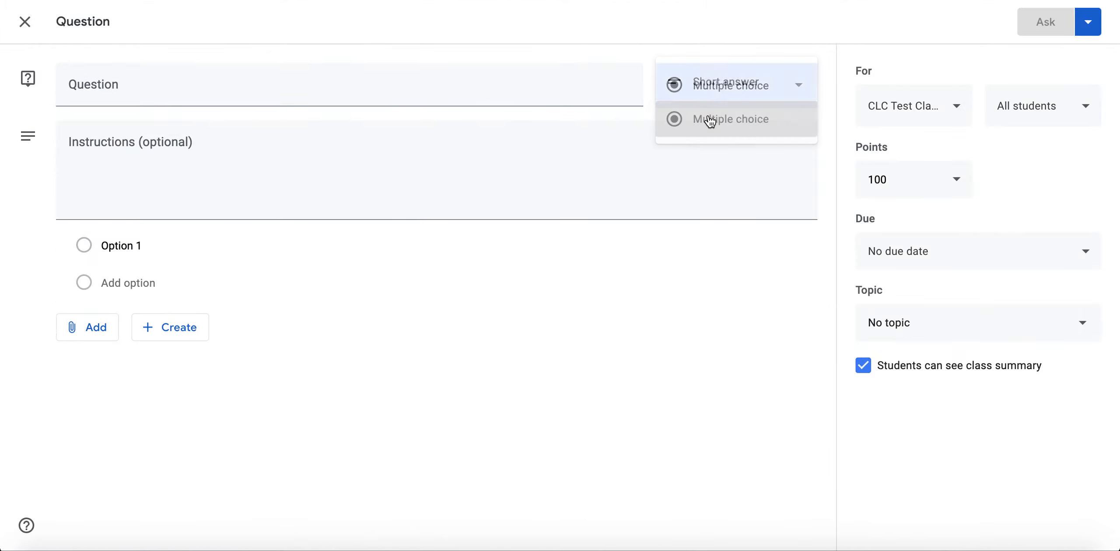
left_click(416, 91)
type("How do you feel about distance learning?")
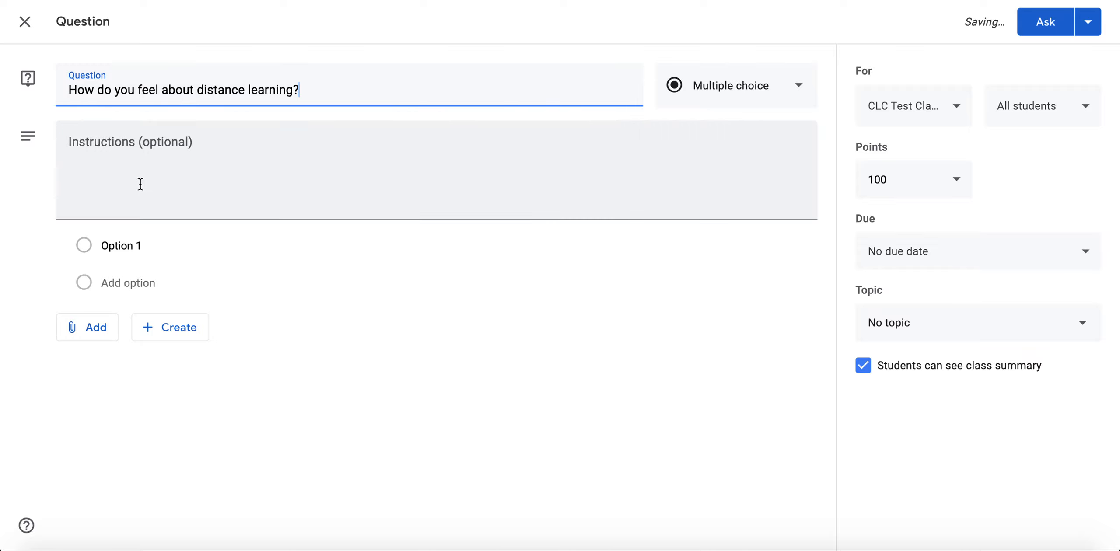
Fill in the answer options "Very comfortable", "Comfortable" and "Uncomfortable" for the multiple-choice question.
left_click(118, 249)
type("Very C")
key("BackSpace")
type("comfortable")
left_click(106, 287)
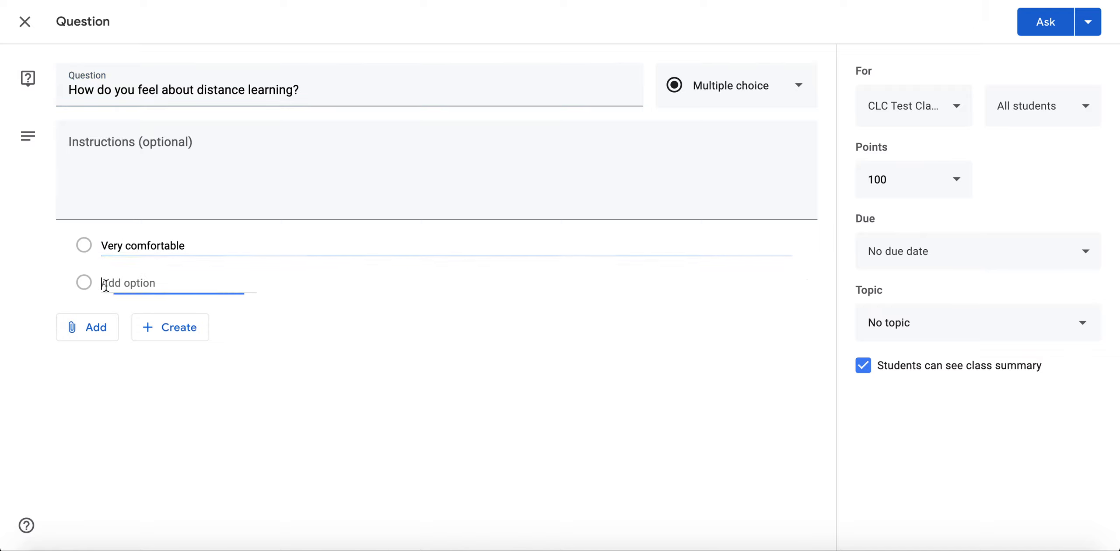
type("Comfotable")
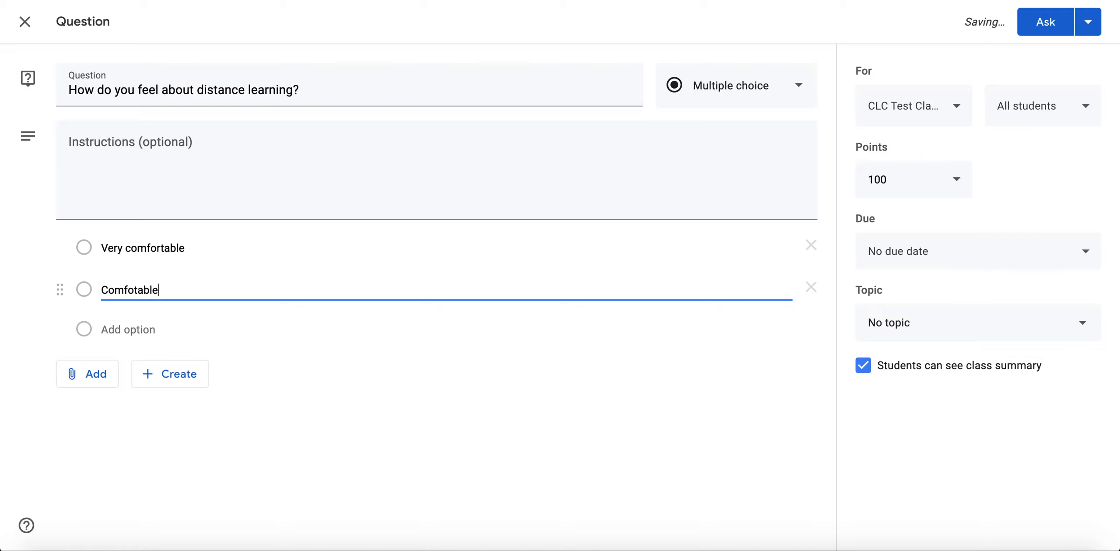
left_click(138, 291)
type("r")
left_click(116, 326)
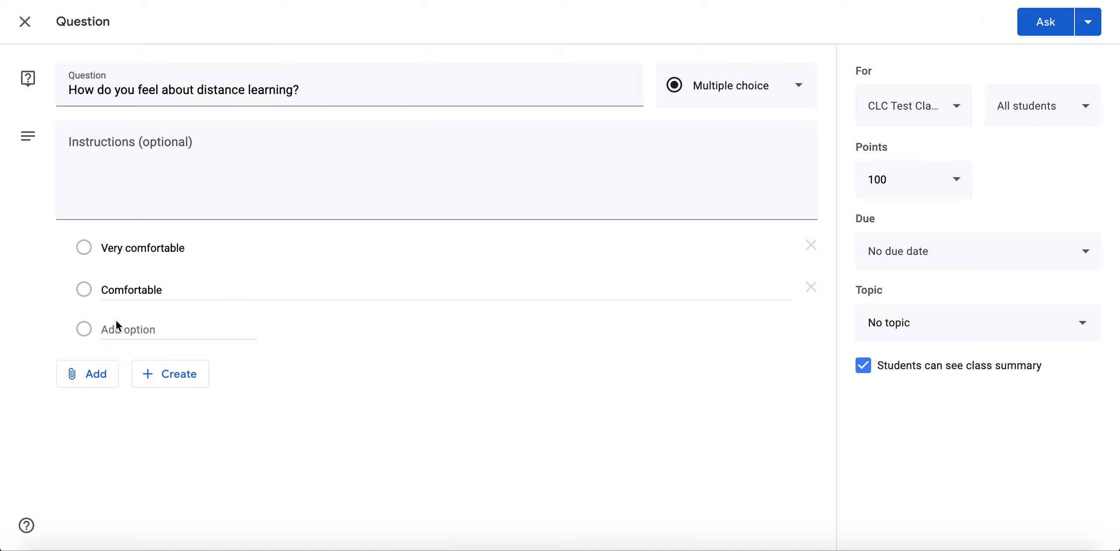
type("Uncomfortable")
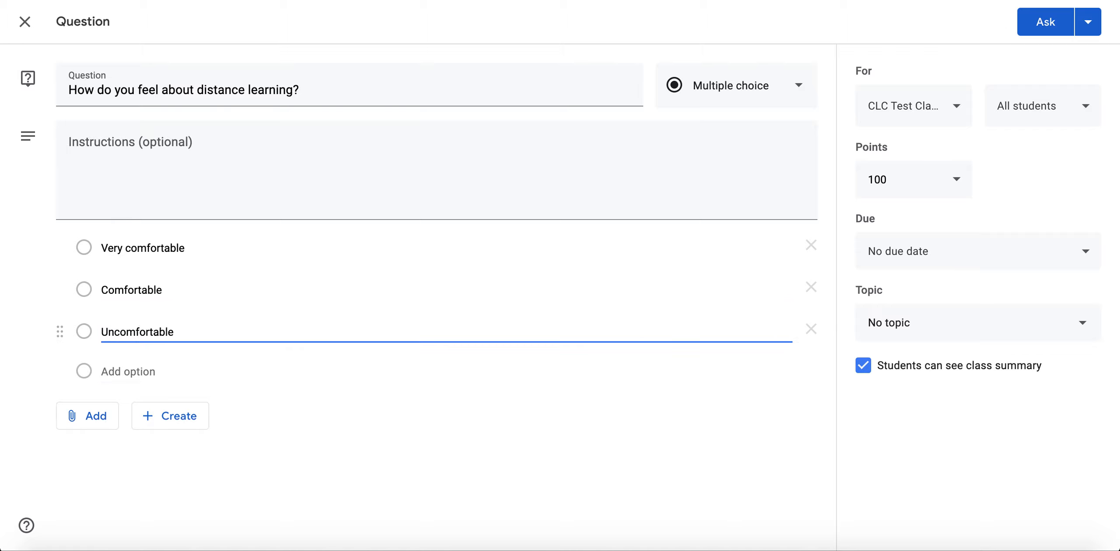
left_click(86, 419)
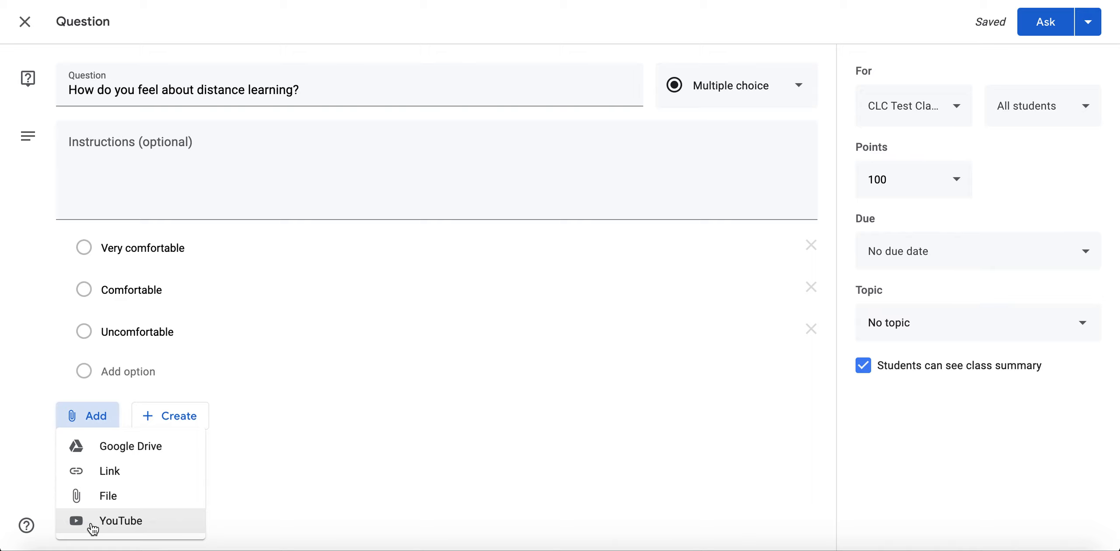
left_click(271, 473)
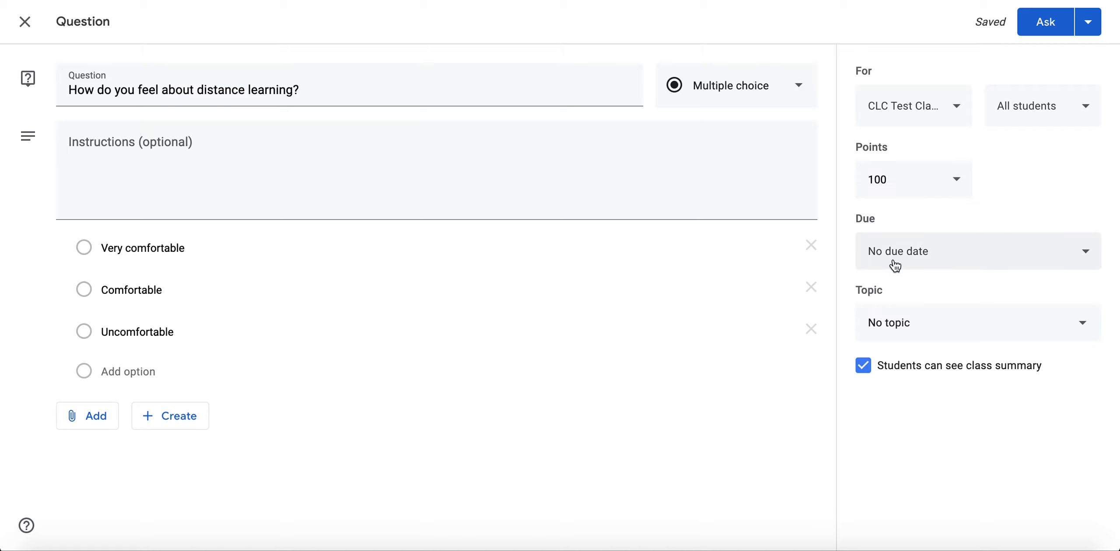
Assign the multiple-choice question to the topic "Week of May 11th" and stop students from seeing the class summary.
left_click(889, 322)
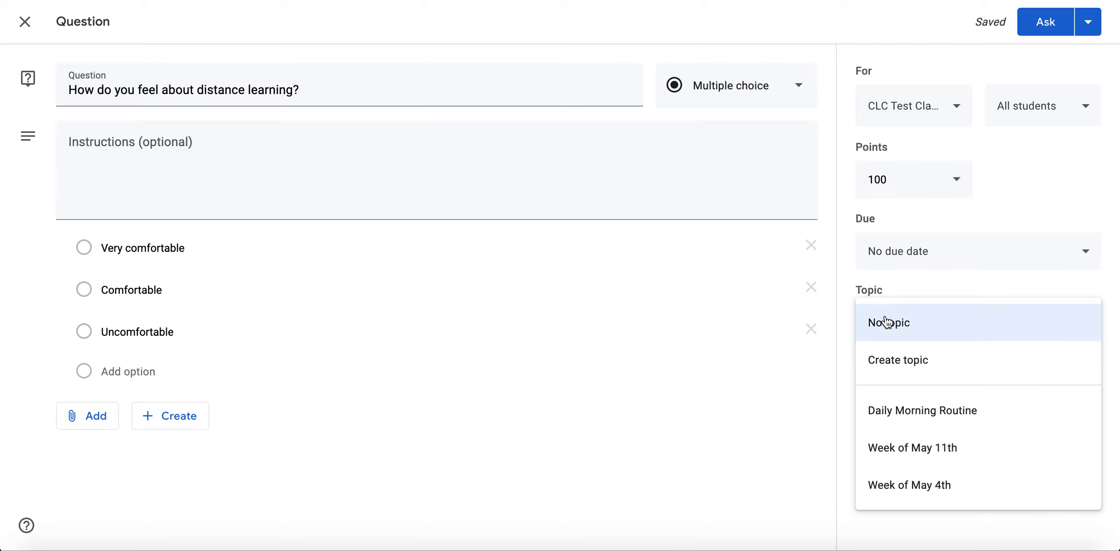
left_click(890, 458)
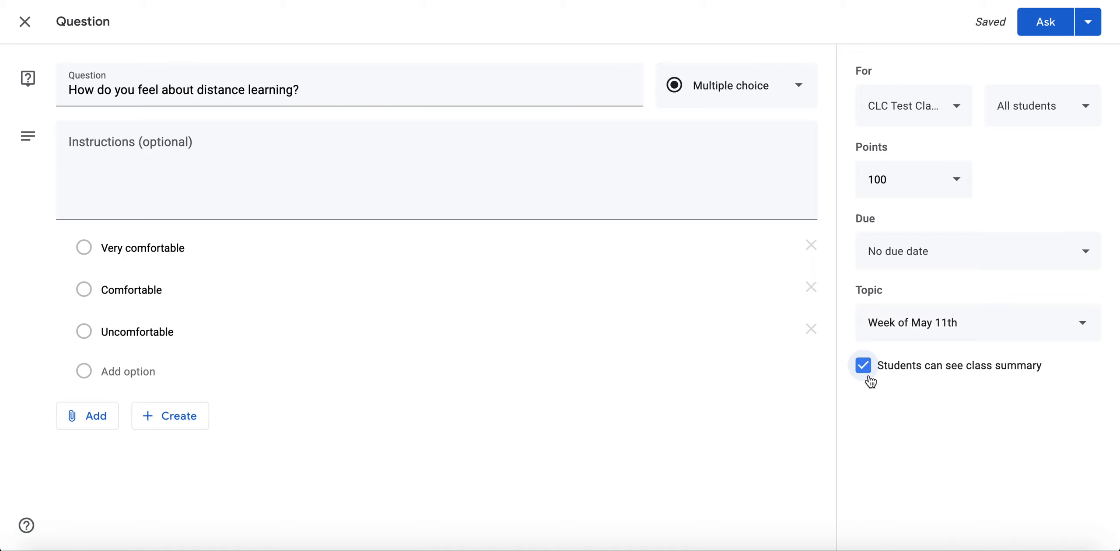
left_click(868, 374)
Save the multiple-choice question as a draft instead of asking it.
left_click(1094, 27)
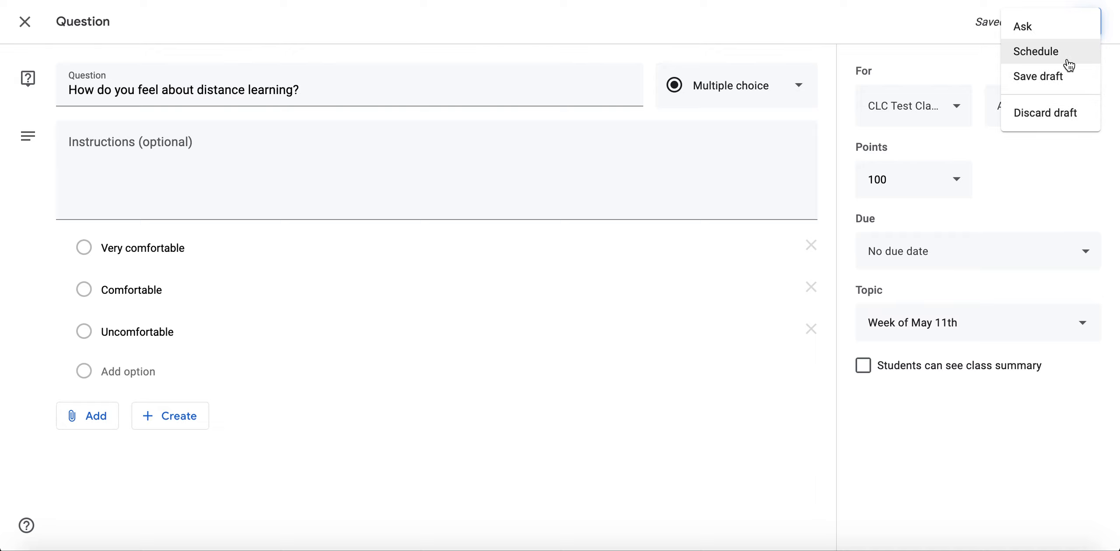
left_click(1066, 79)
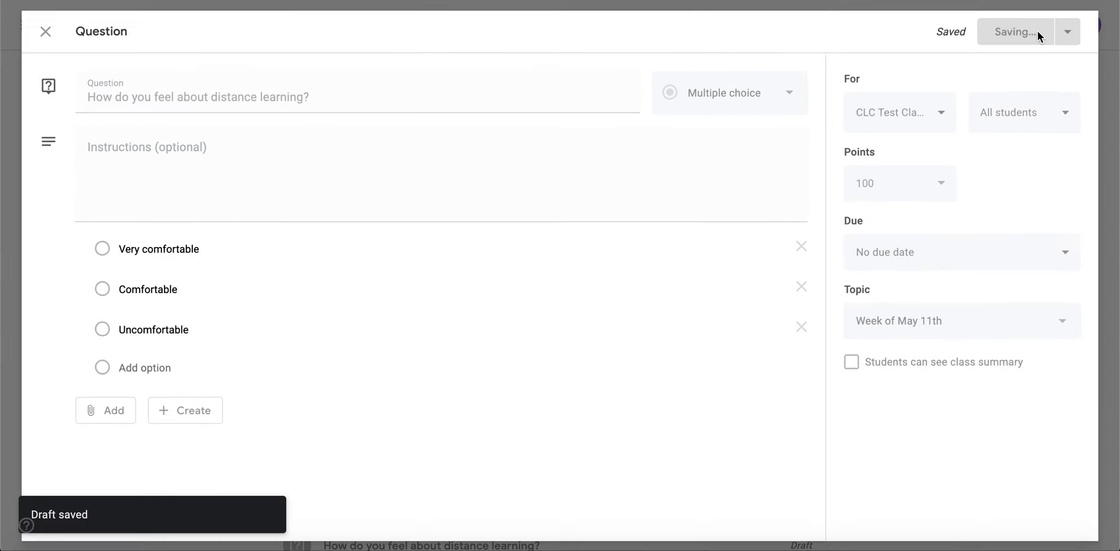
Open the draft material "Spider Song" under Week of May 11th in its editor, and close it without making changes.
scroll(907, 254, "down", 6)
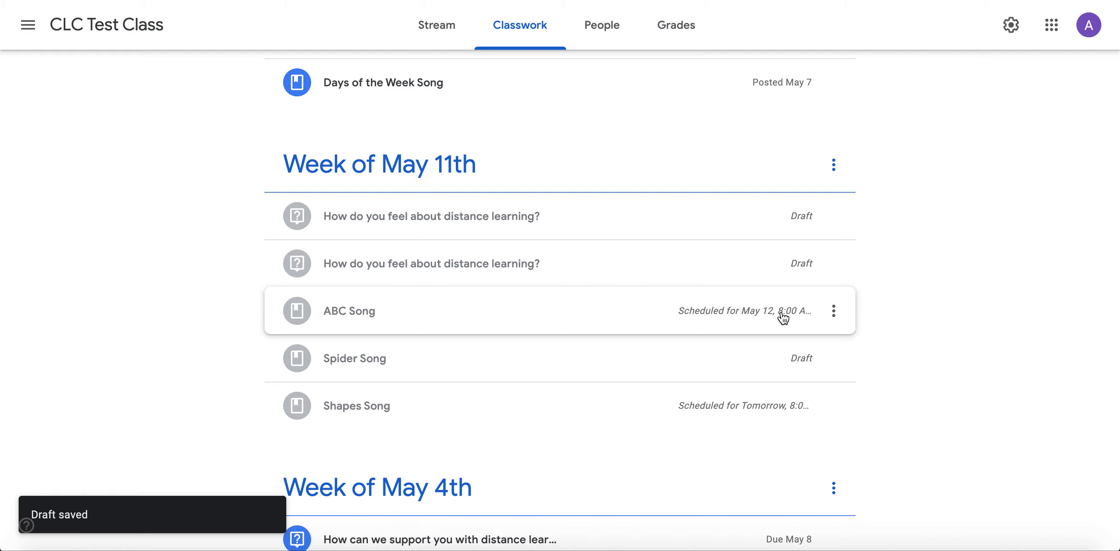
scroll(782, 317, "down", 2)
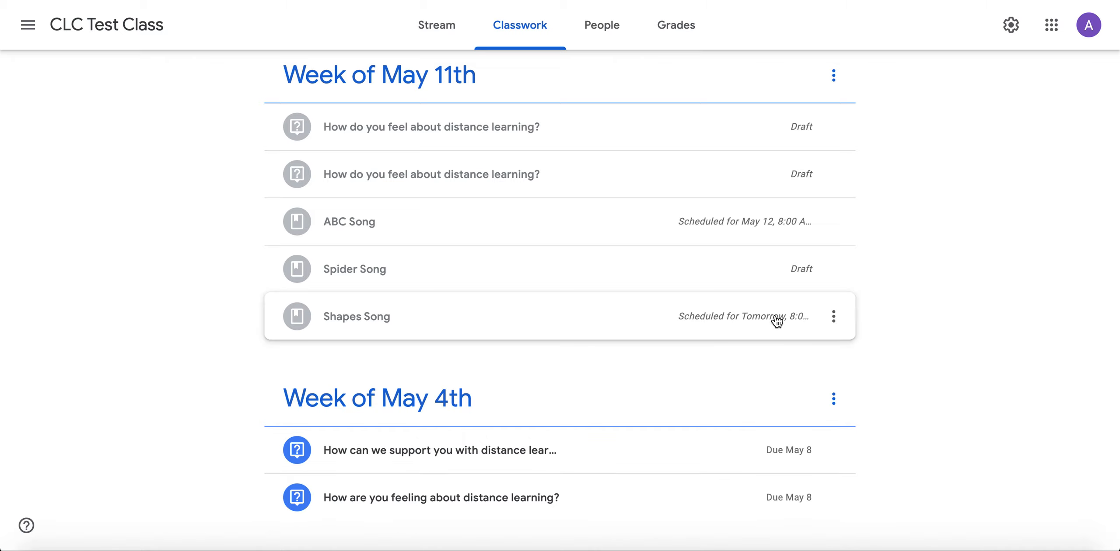
left_click(803, 279)
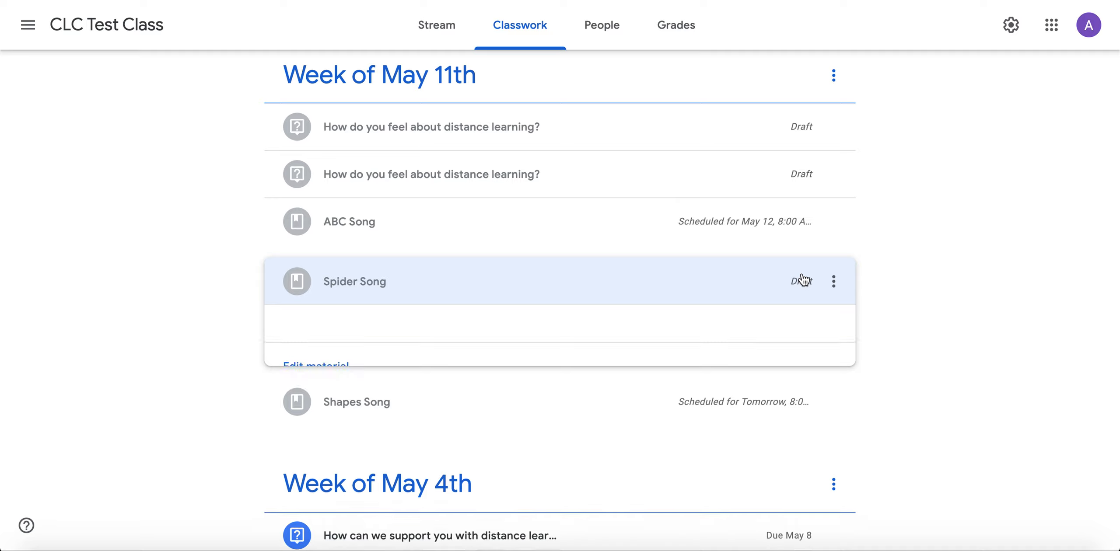
left_click(302, 372)
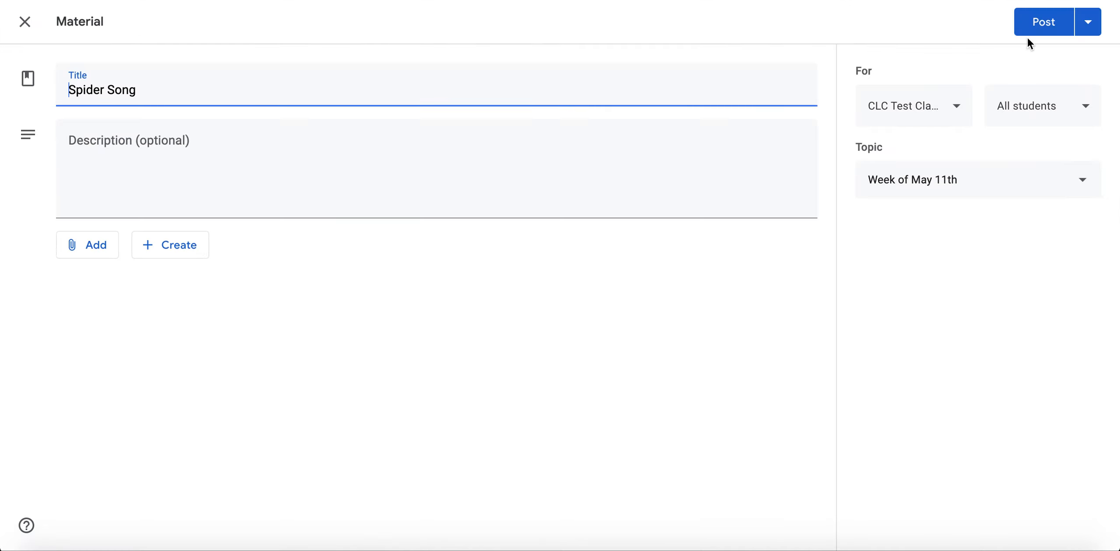
left_click(25, 21)
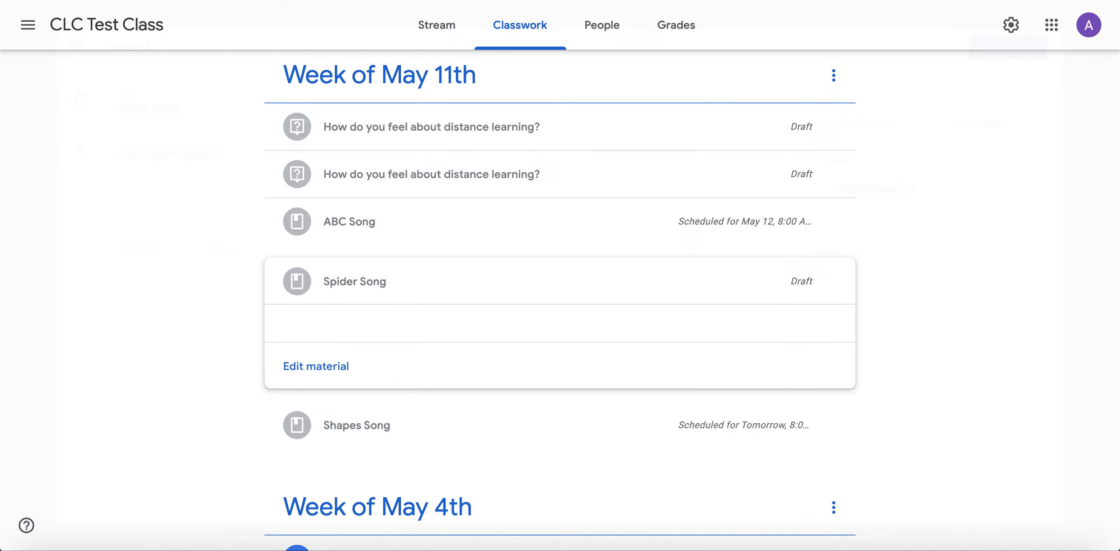